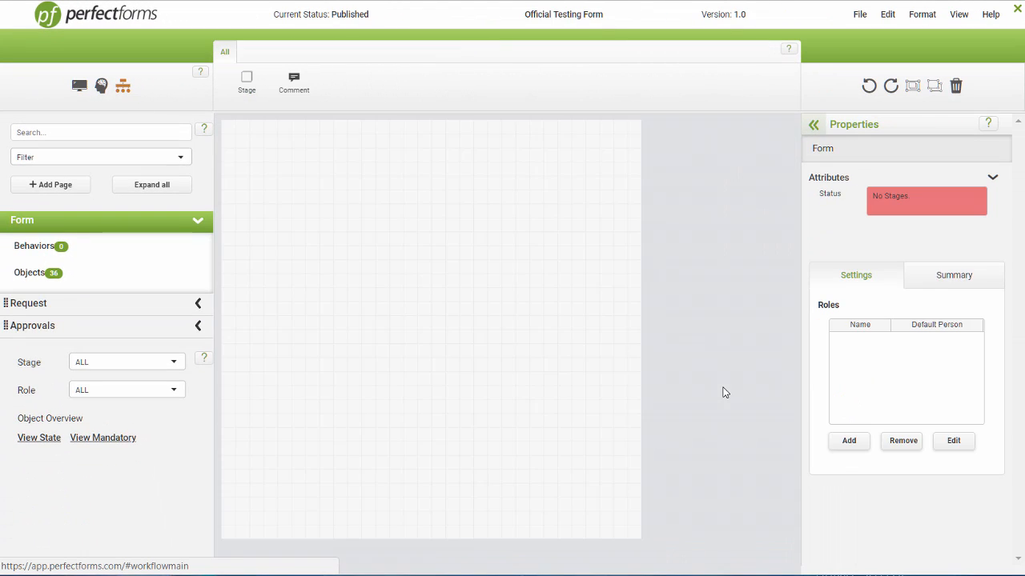
Step: Expand the Properties panel beside the empty workflow canvas of Official Testing Form
click(813, 123)
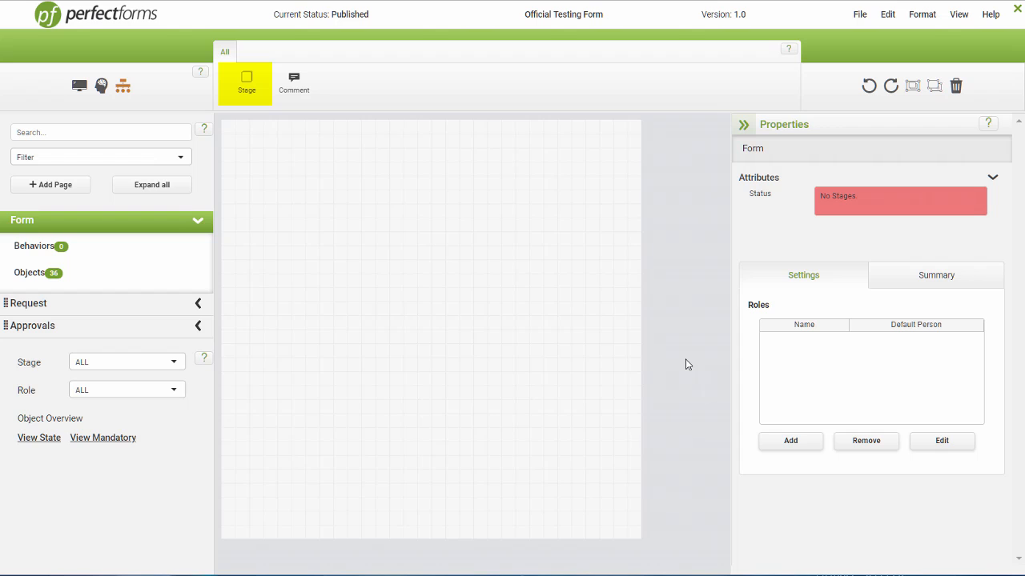
Step: Stack Stage 1 through Stage 5 vertically on the canvas and select Stage 1
drag(261, 90, 397, 183)
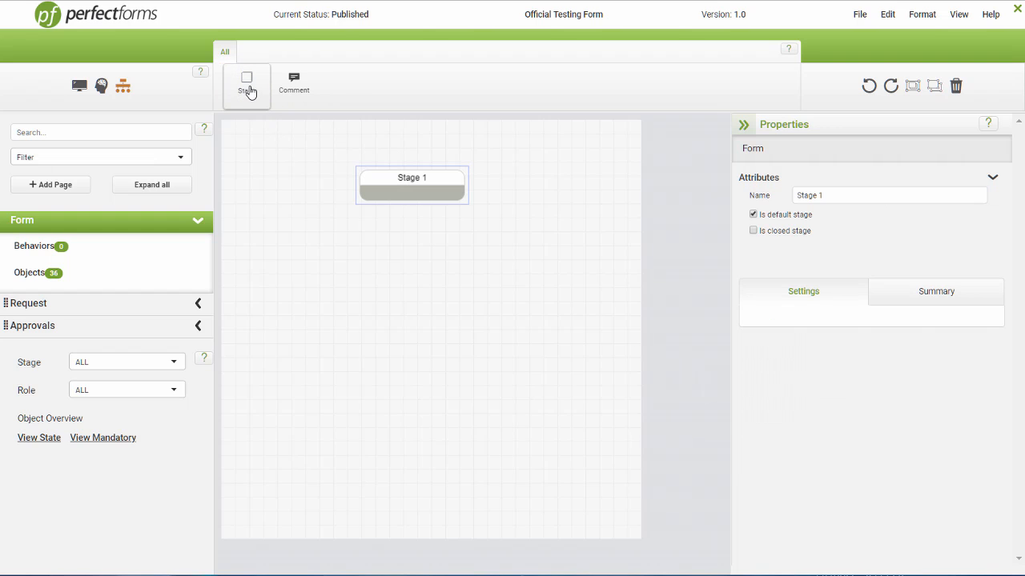
drag(250, 92, 409, 274)
drag(252, 100, 413, 409)
drag(248, 88, 402, 484)
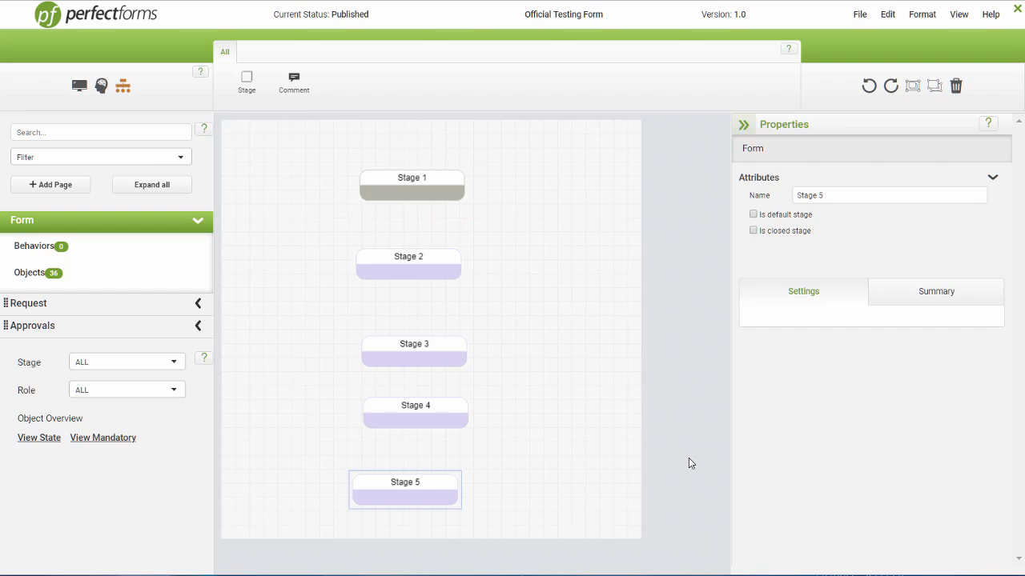
click(421, 197)
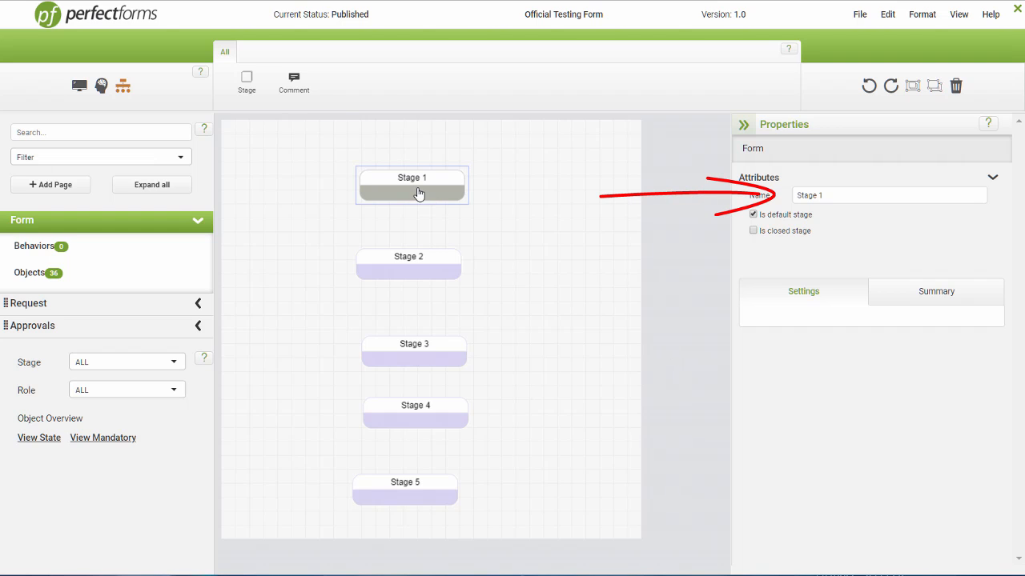
Step: Rename Stage 1 to 'New Request' and Stage 2 to 'Manager Decision'
click(810, 199)
key(ctrl+a)
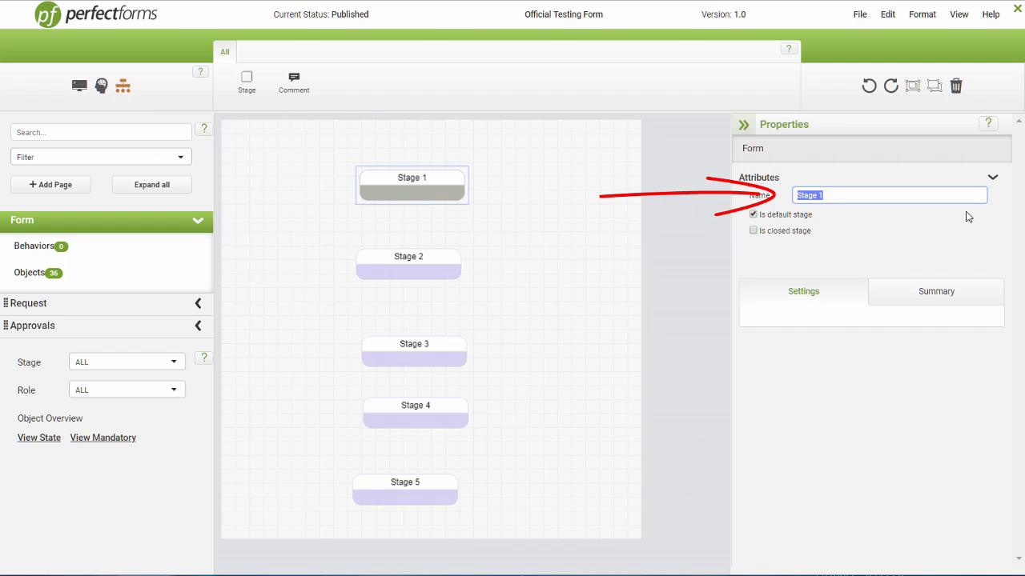
text(New Request)
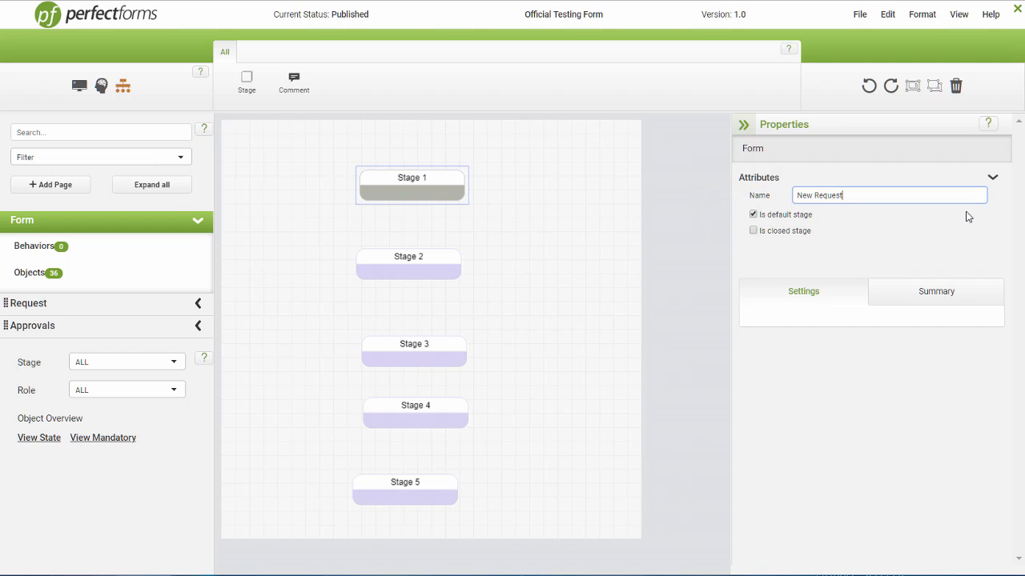
key(Return)
click(424, 266)
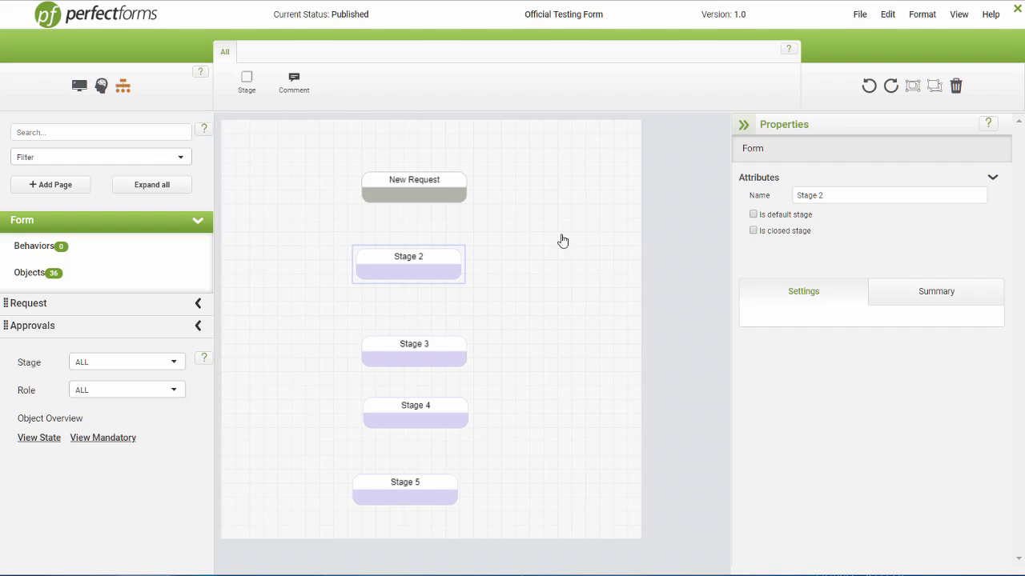
click(828, 196)
key(ctrl+a)
text(Manager Decision)
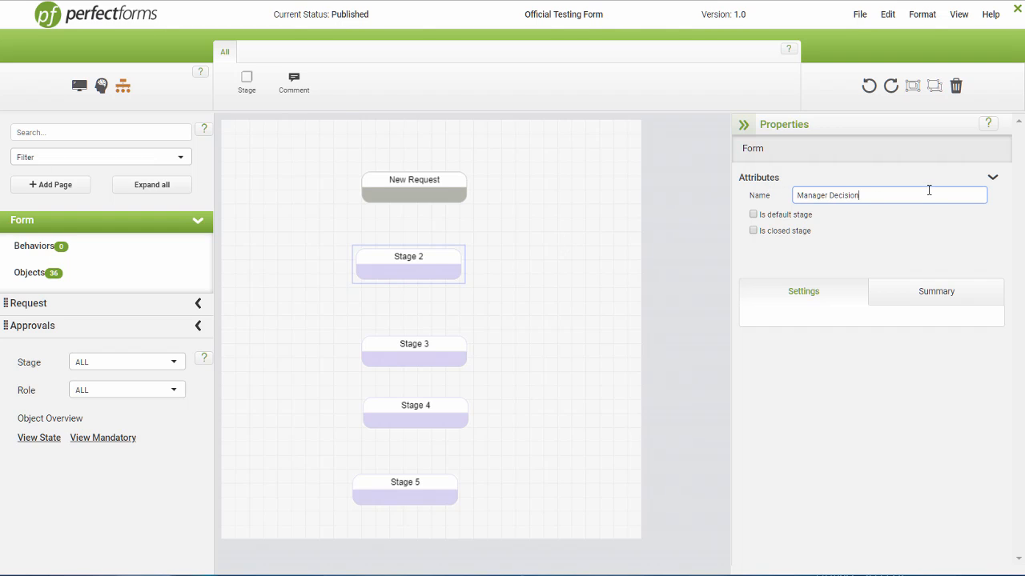
key(Return)
Step: Rename Stage 3 to 'IT Manager Decision'
click(461, 358)
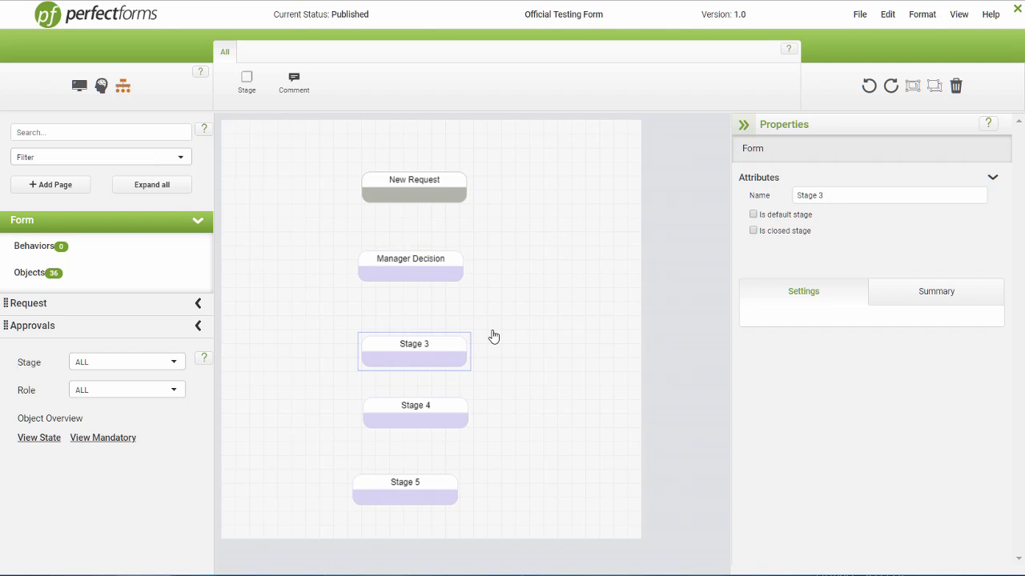
click(832, 196)
key(ctrl+a)
text(IT)
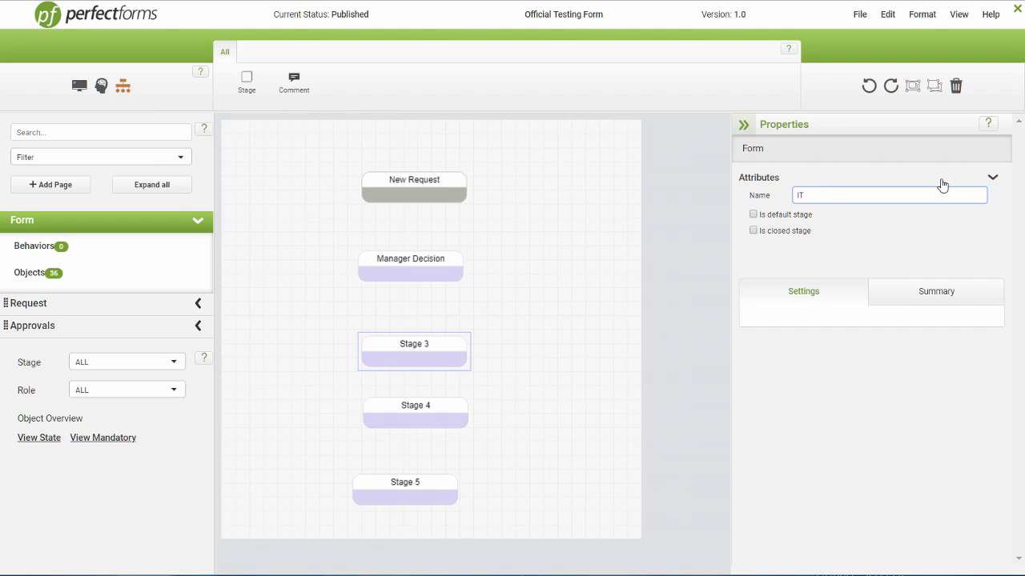
text( Manager Decision)
key(Return)
Step: Rename Stage 4 to 'Approved' and Stage 5 to 'Rejected'
click(409, 417)
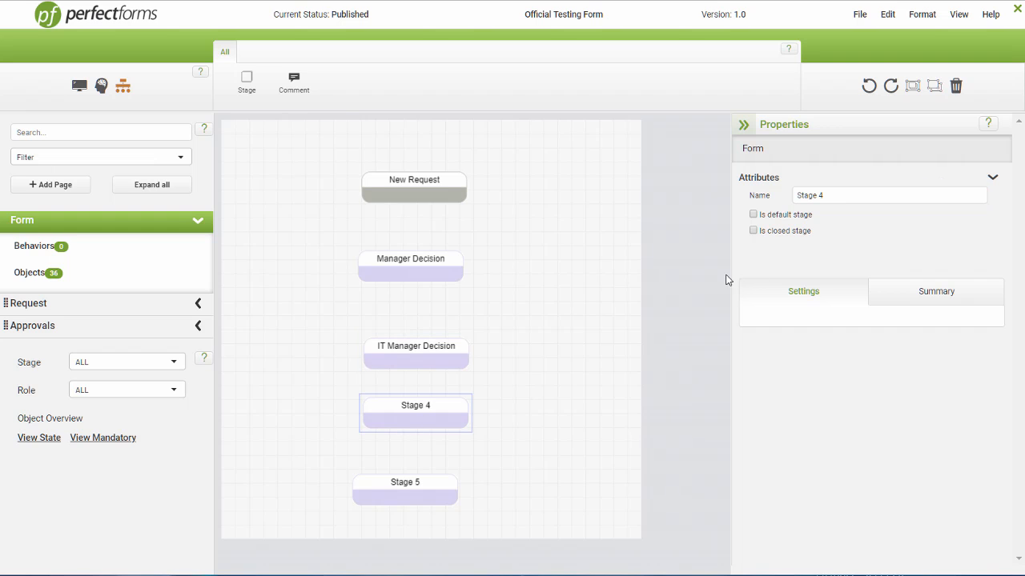
triple_click(915, 195)
text(Approved)
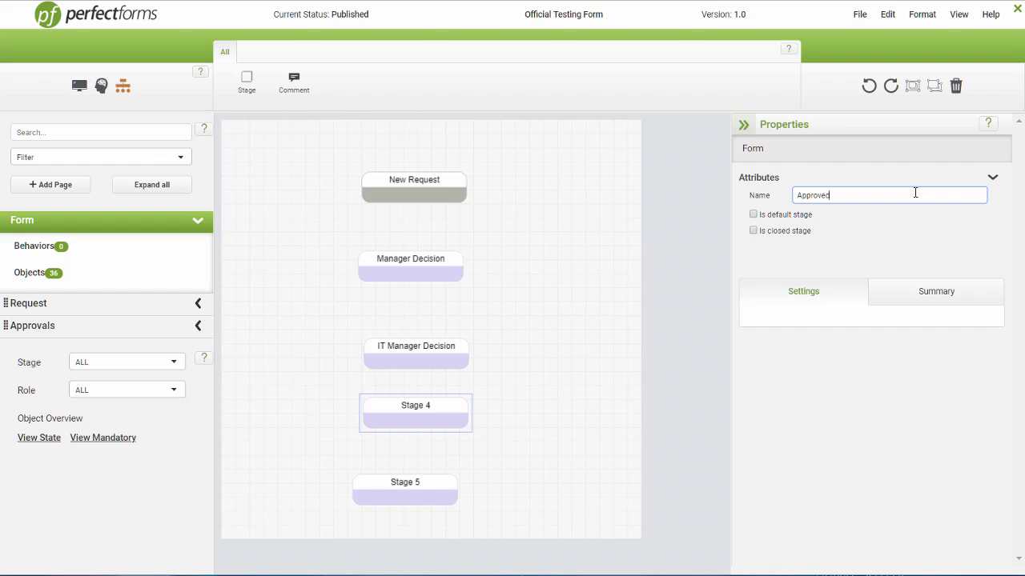
key(Return)
click(436, 493)
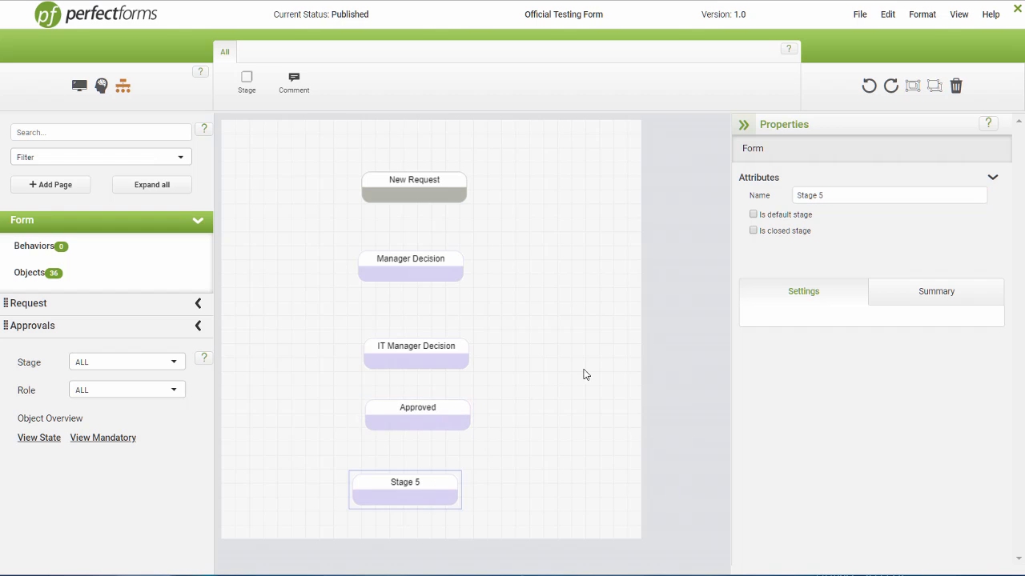
triple_click(838, 194)
text(Rejected)
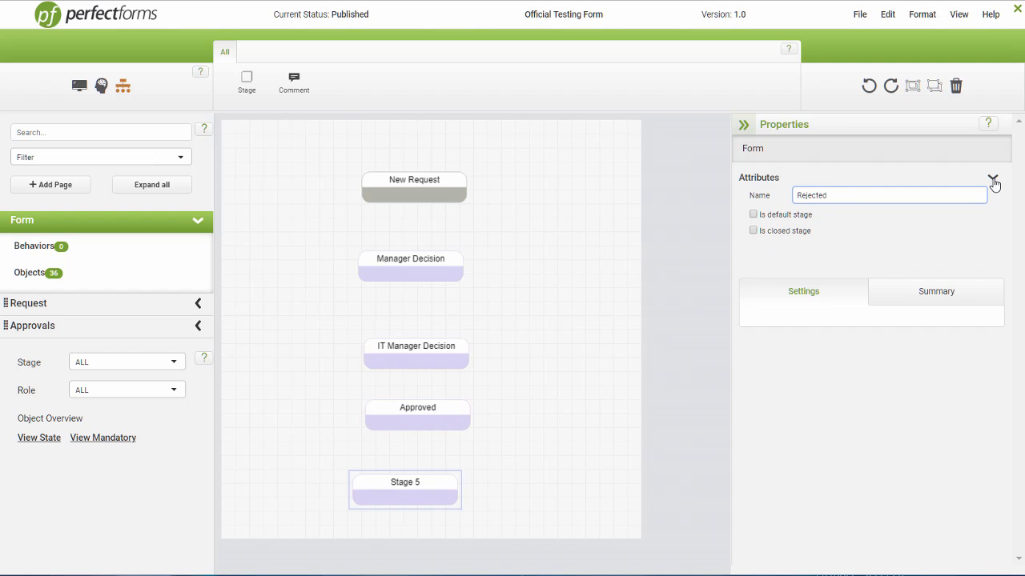
key(Return)
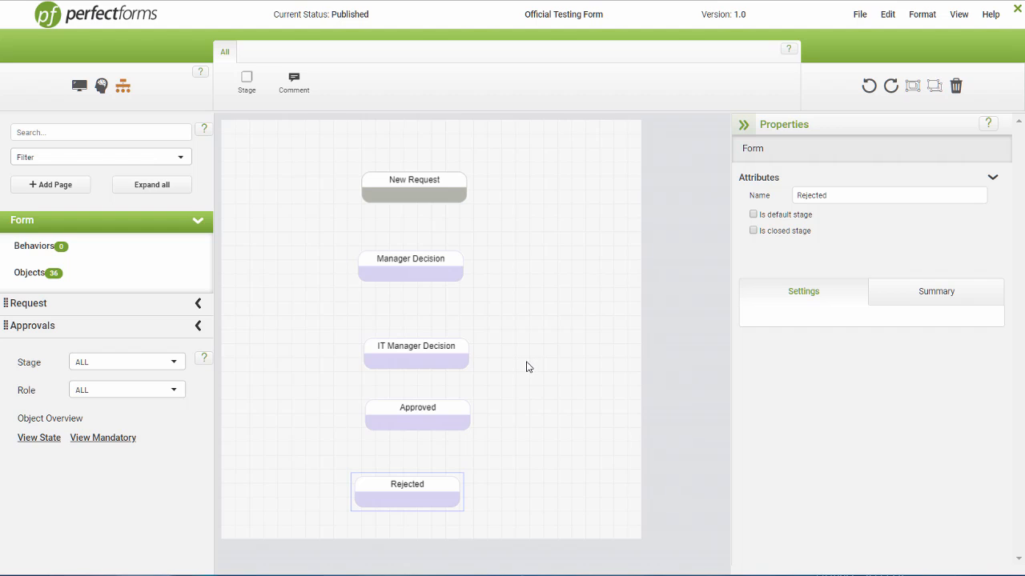
Step: Connect New Request to Manager Decision, then move Approved left and Rejected right
mouse_move(414, 209)
mouse_move(382, 207)
drag(414, 210, 416, 349)
drag(369, 417, 304, 424)
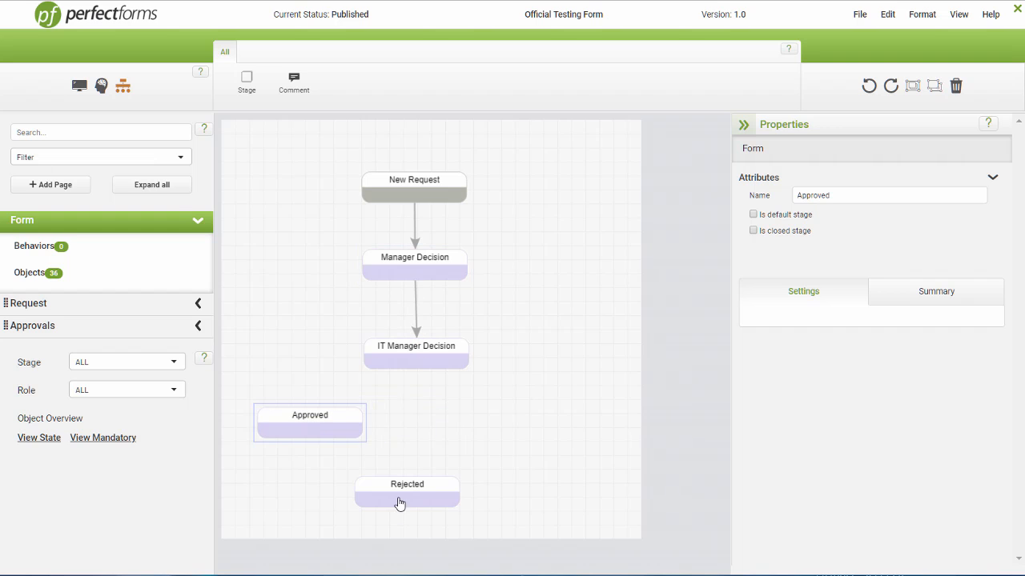
drag(401, 504, 532, 426)
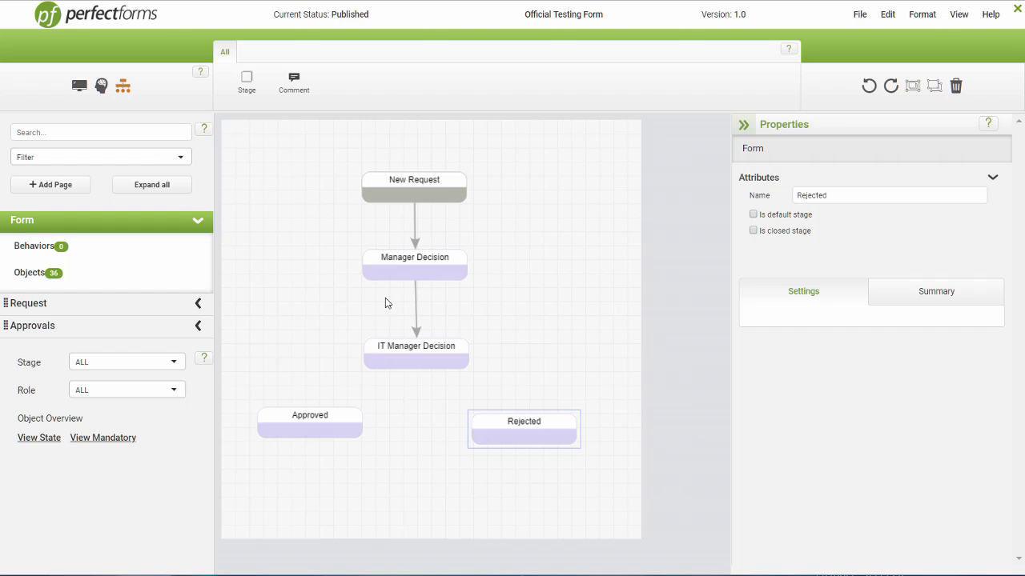
Step: Connect Manager Decision and IT Manager Decision each to Approved and Rejected
drag(382, 282, 313, 413)
drag(446, 287, 526, 418)
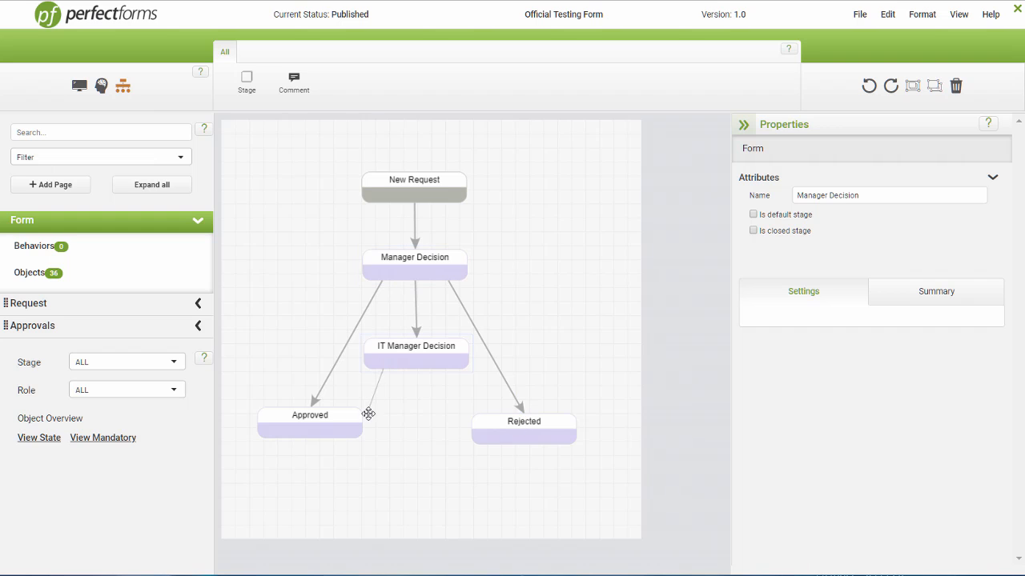
drag(364, 420, 341, 413)
drag(451, 375, 495, 429)
drag(325, 427, 336, 449)
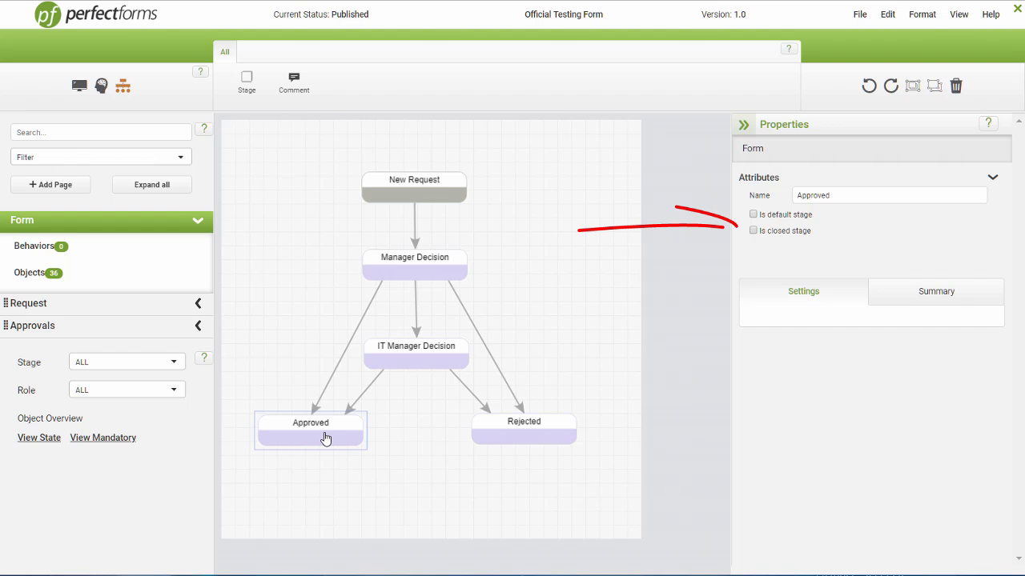
Step: Tick Is closed stage for Approved and Rejected, then deselect to show the form status
click(754, 232)
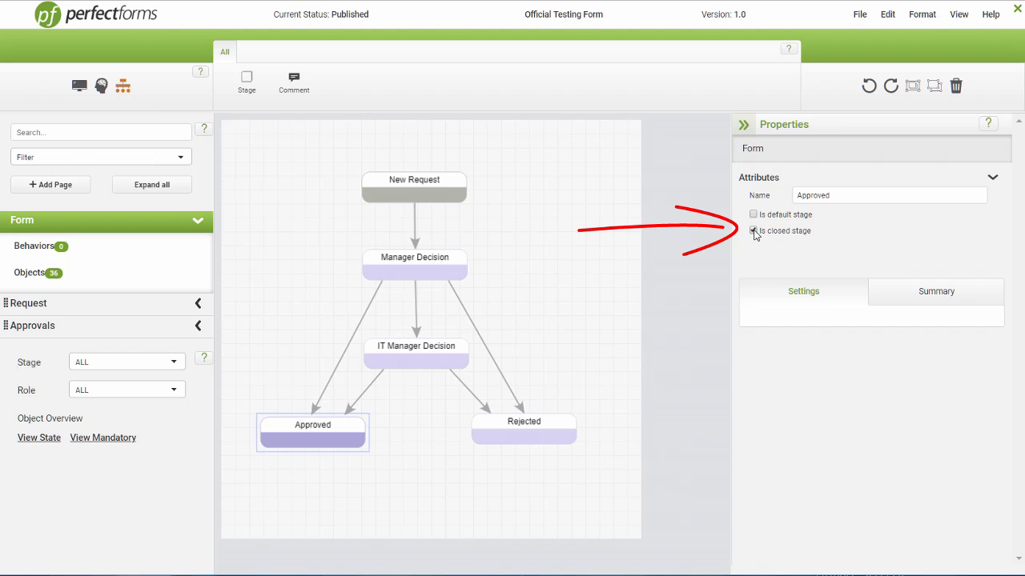
click(544, 435)
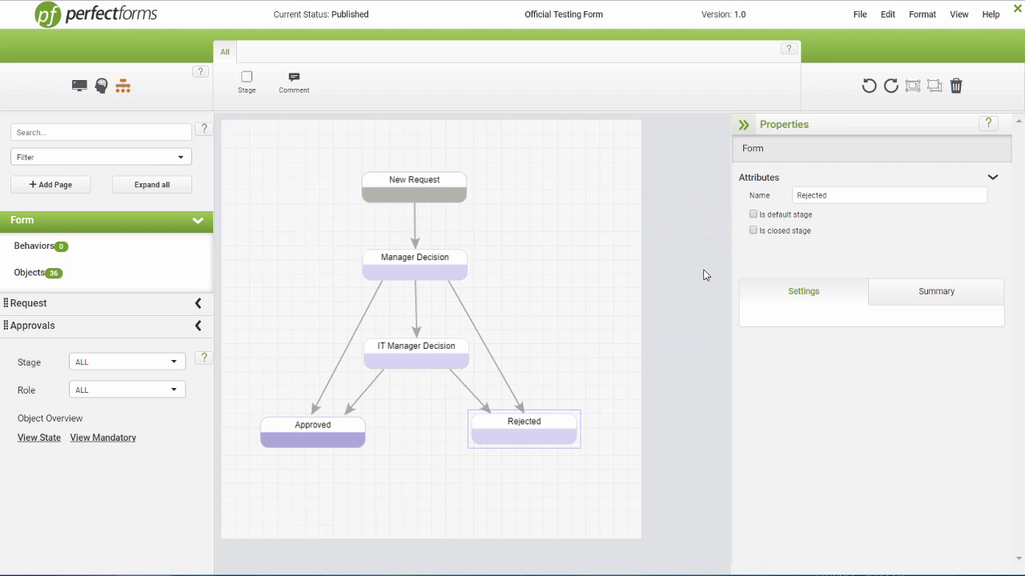
click(753, 231)
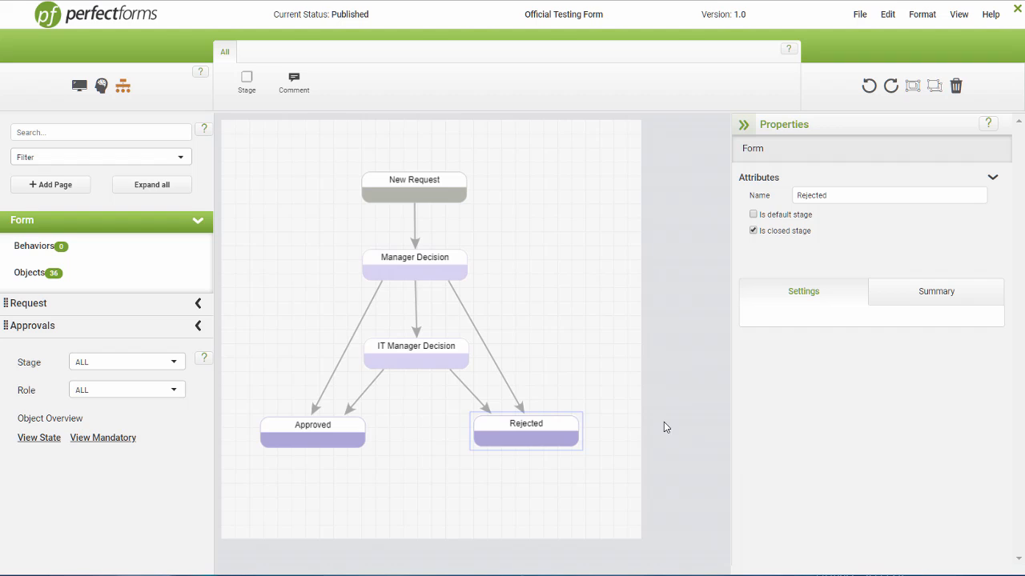
click(623, 476)
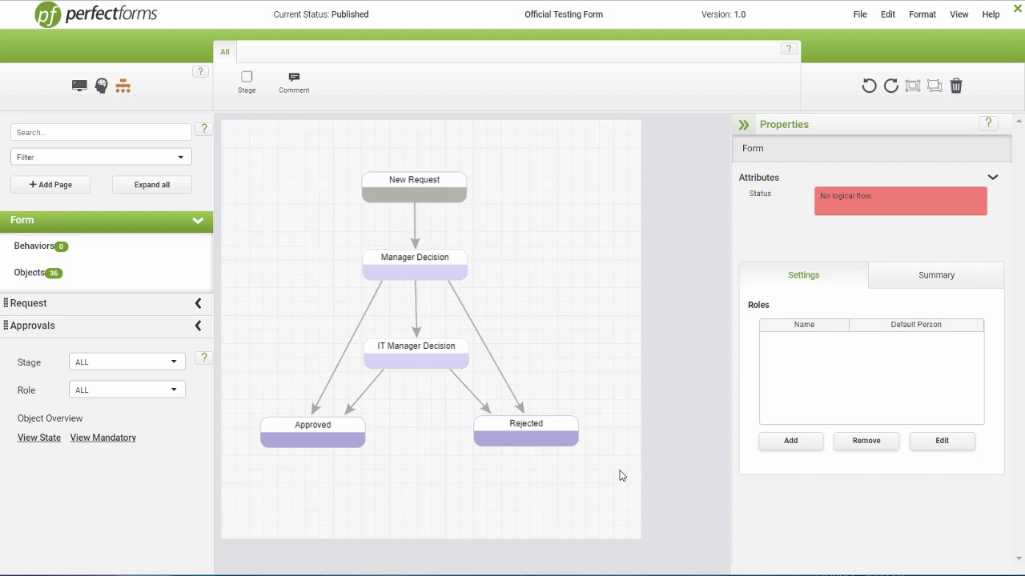